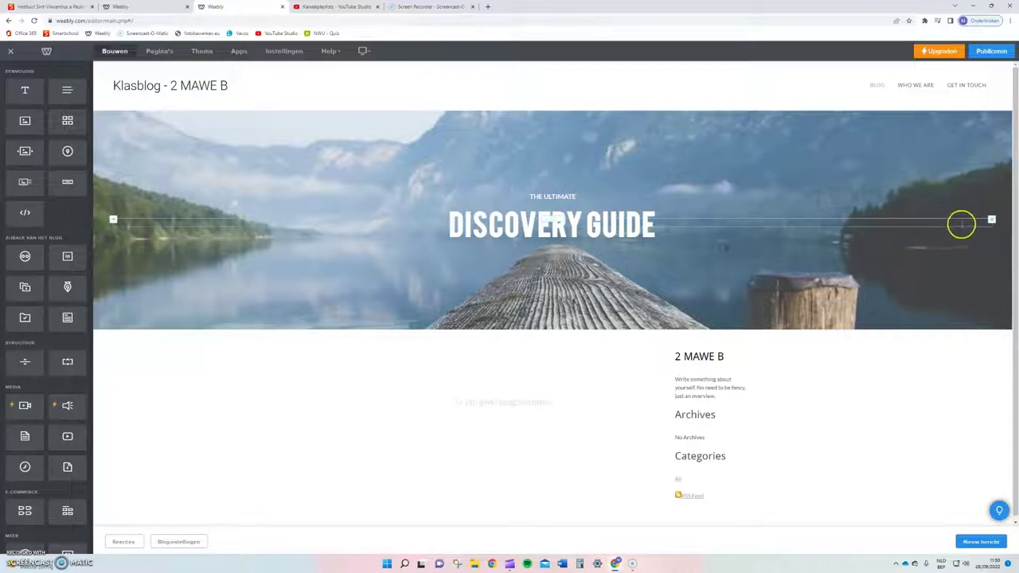
# Delete the "Discovery Guide" title and the "The Ultimate" text from the Blog page's header.
pyautogui.click(992, 221)
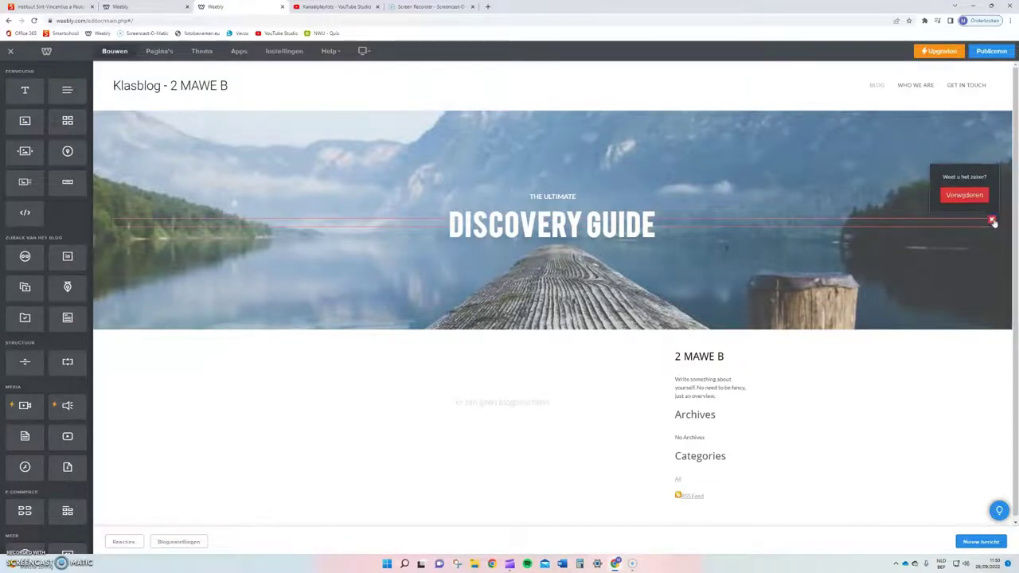
pyautogui.click(973, 196)
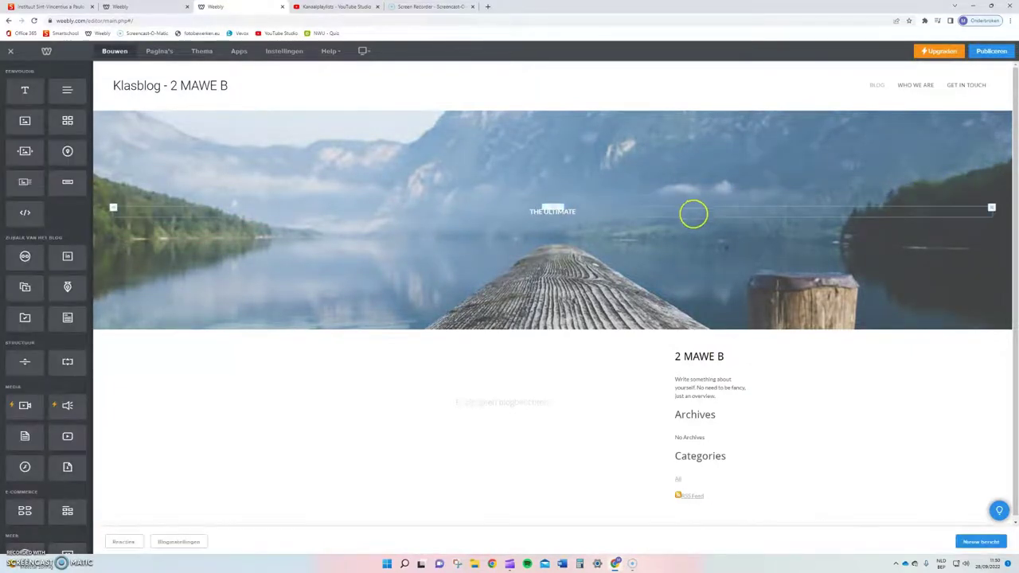
pyautogui.click(991, 208)
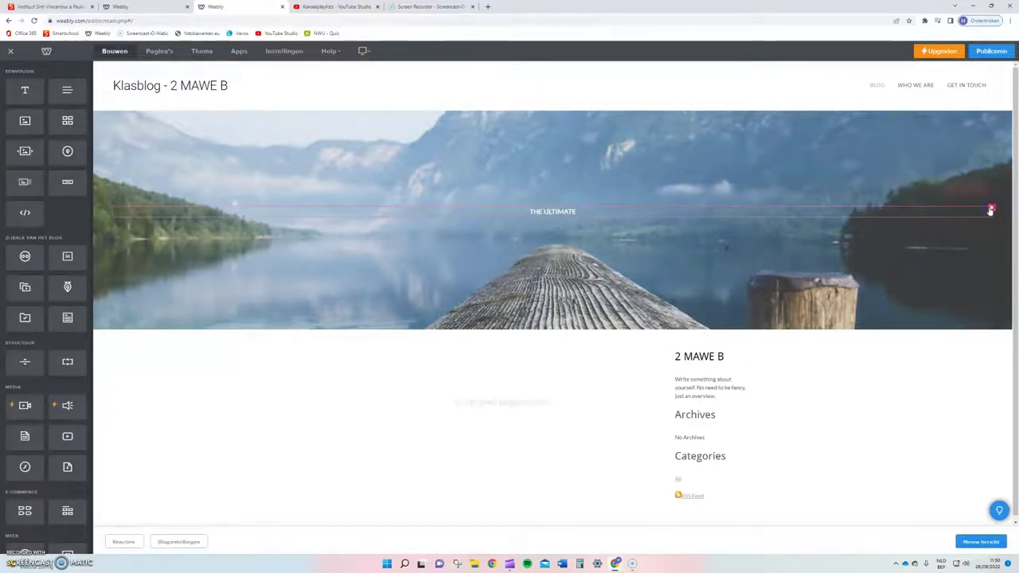
pyautogui.click(977, 190)
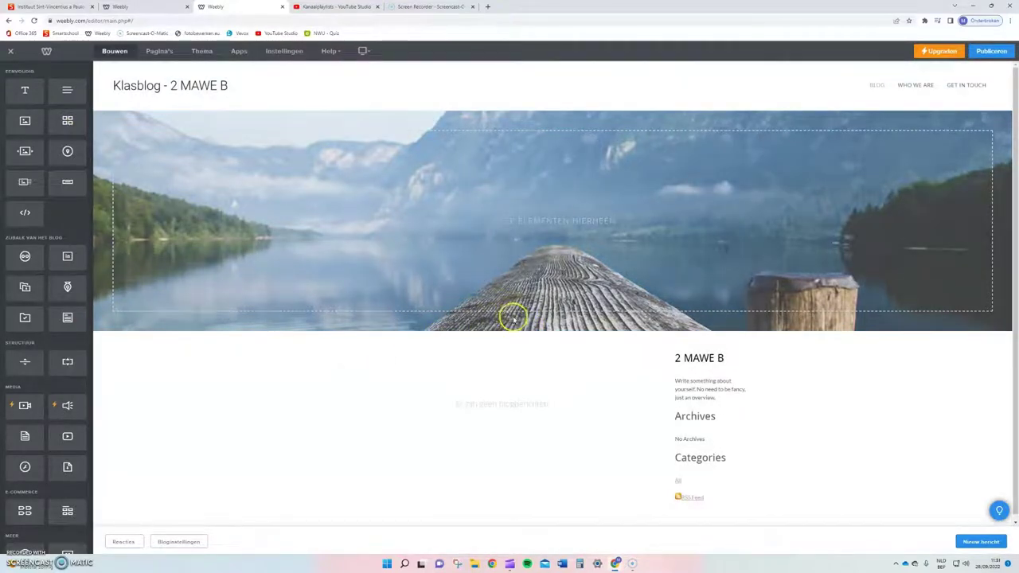
# Replace the Blog page's header layout with the "It's the Simple Things" layout and save it.
pyautogui.moveTo(516, 318)
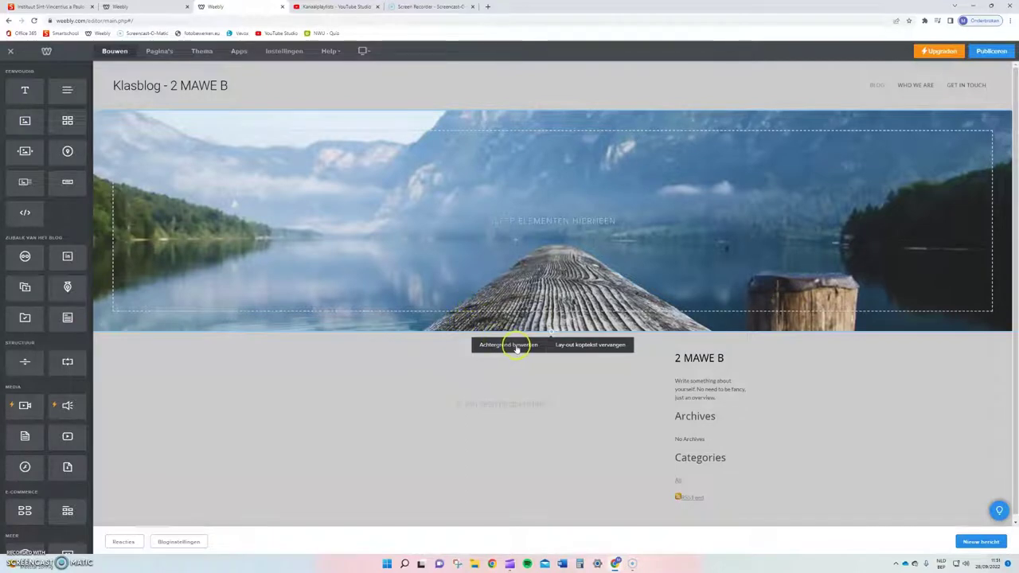
pyautogui.click(591, 348)
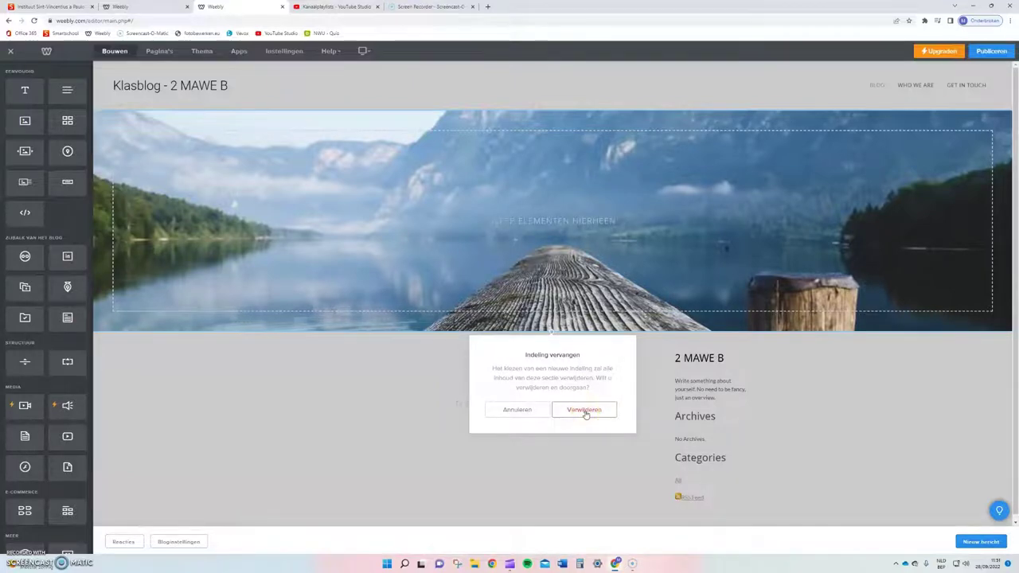
pyautogui.click(585, 411)
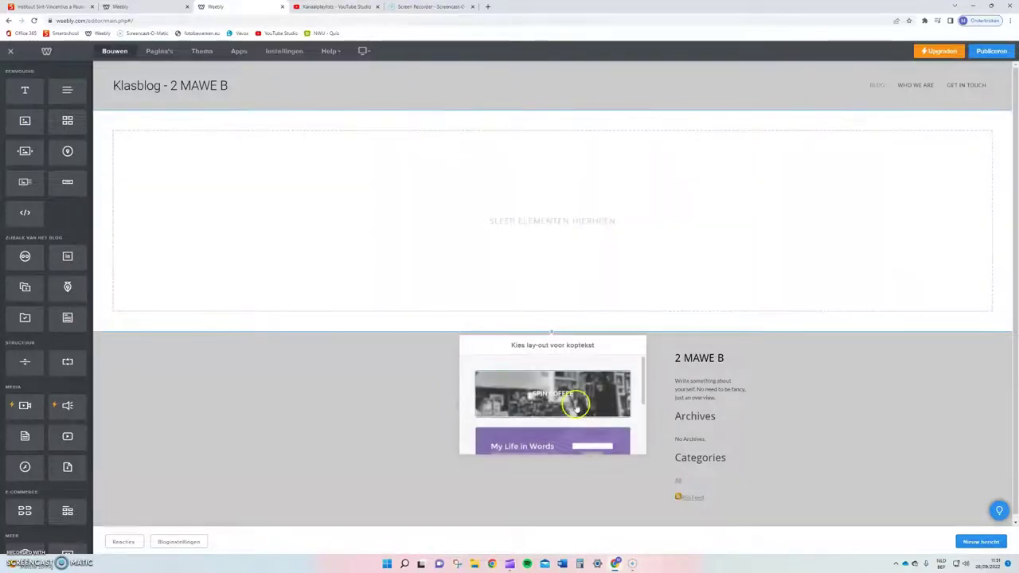
pyautogui.scroll(-5, 577, 406)
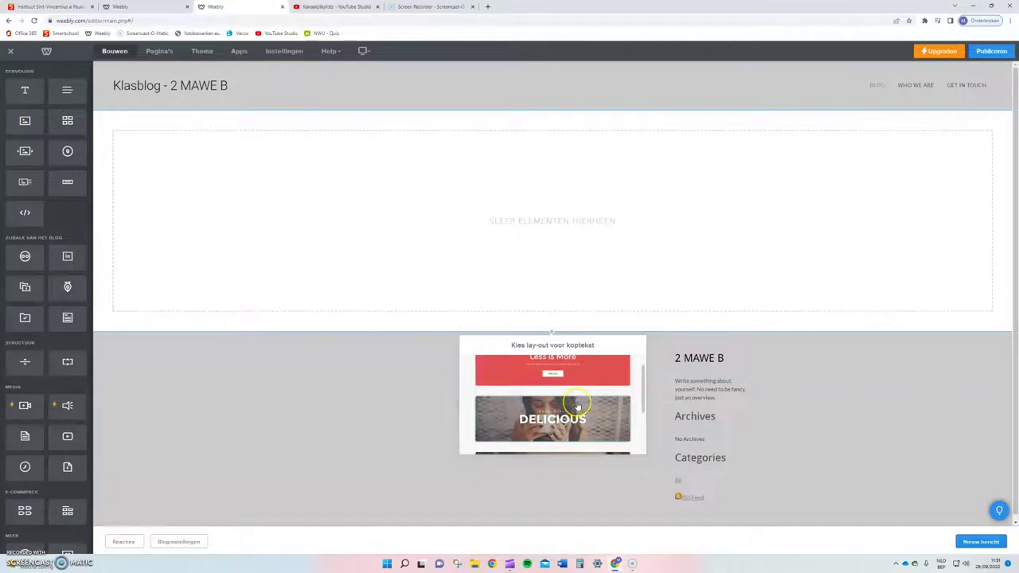
pyautogui.scroll(-5, 576, 407)
pyautogui.scroll(-2, 567, 412)
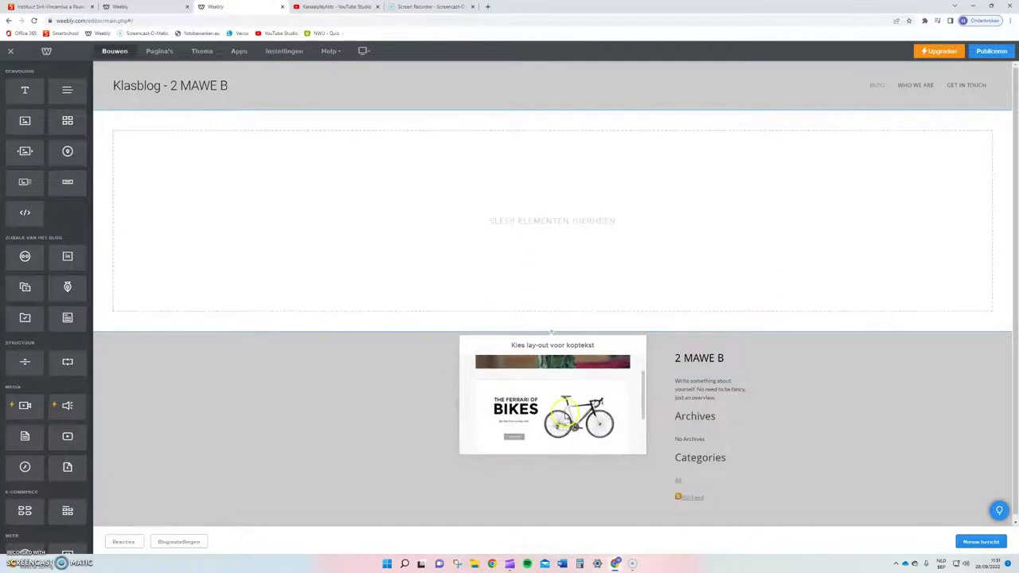
pyautogui.scroll(1, 582, 426)
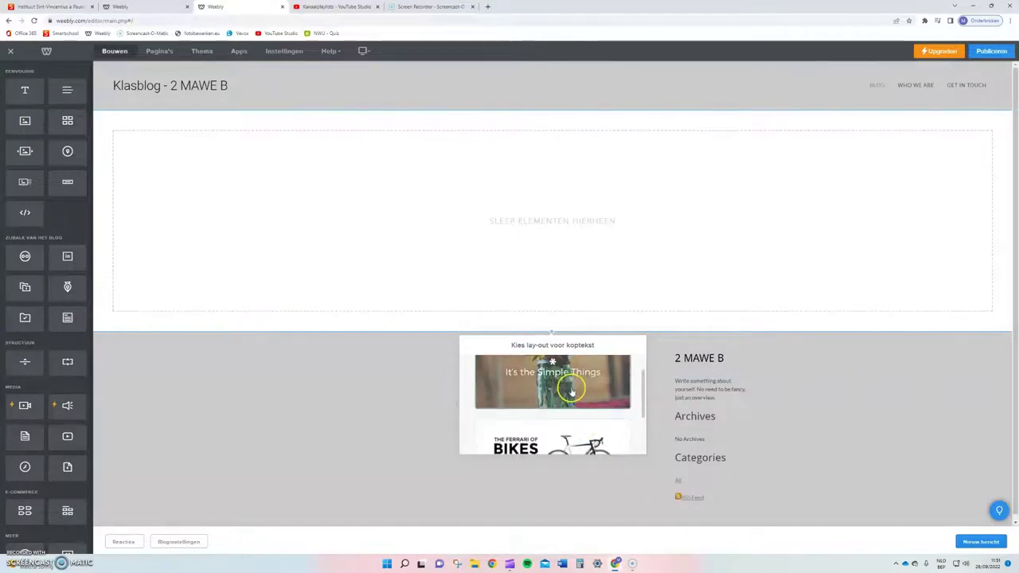
pyautogui.click(572, 390)
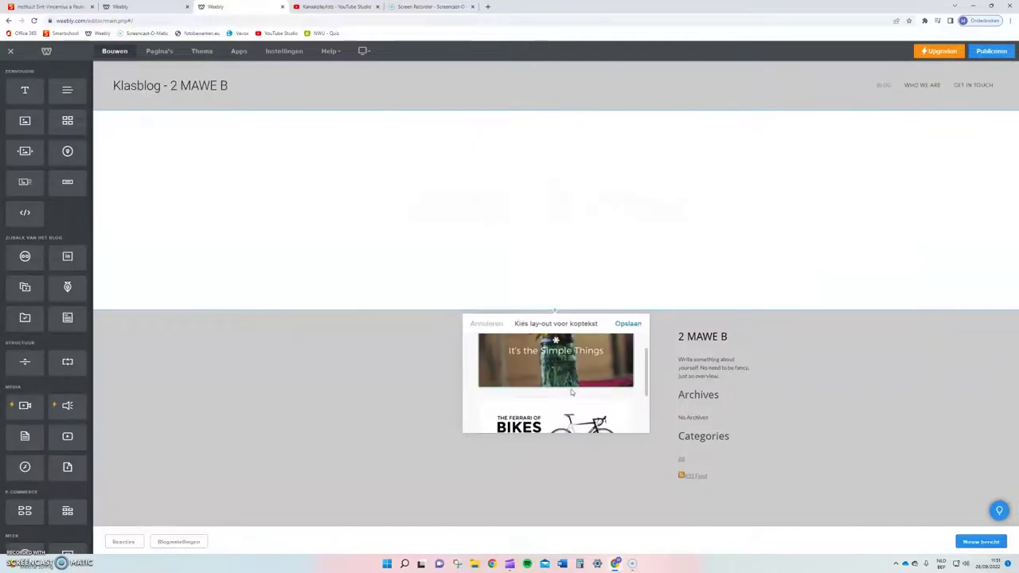
pyautogui.click(564, 350)
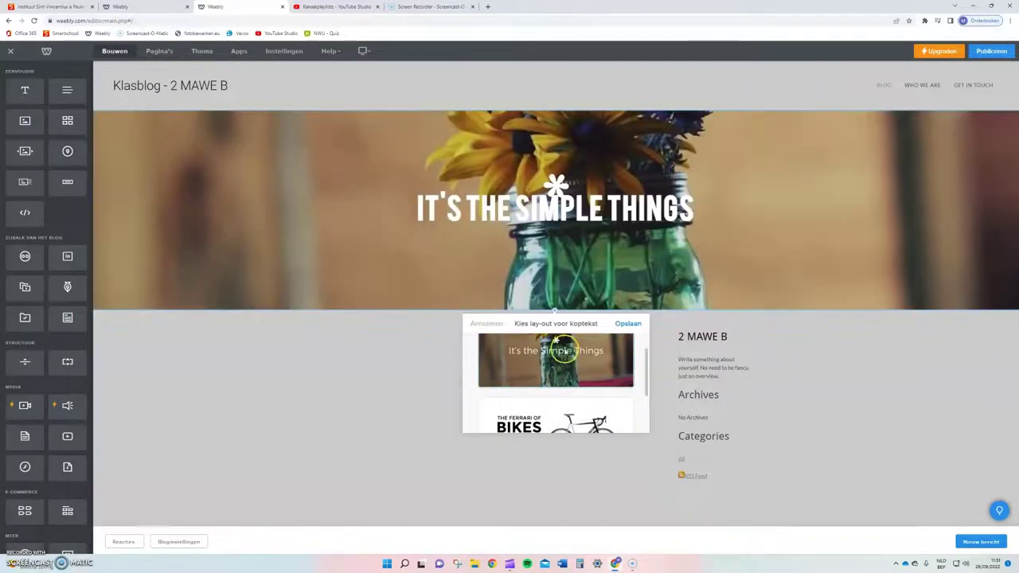
pyautogui.click(633, 326)
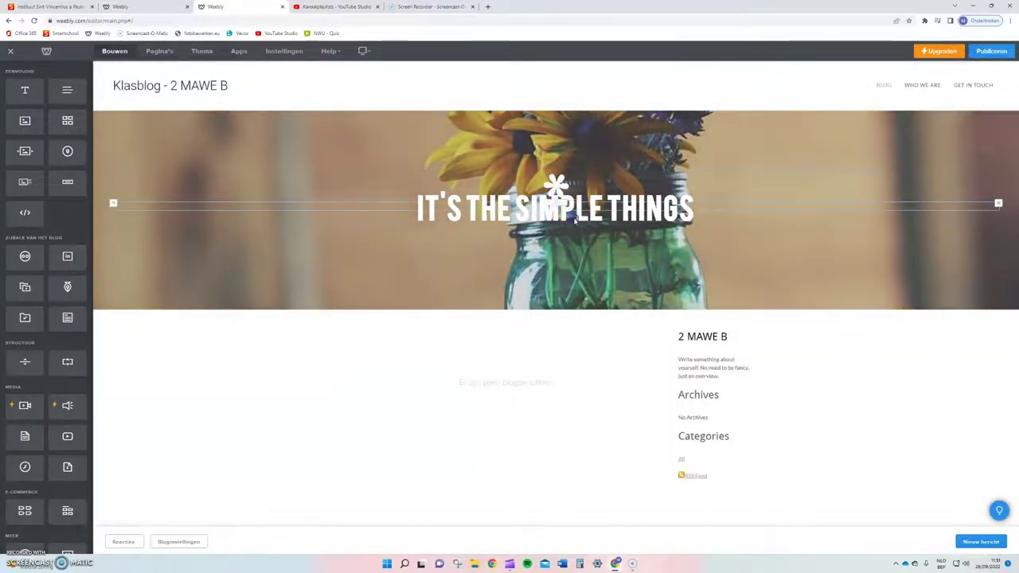
# Remove the last letters of the header title and retype them so it reads "It's the Simple Things".
pyautogui.click(705, 209)
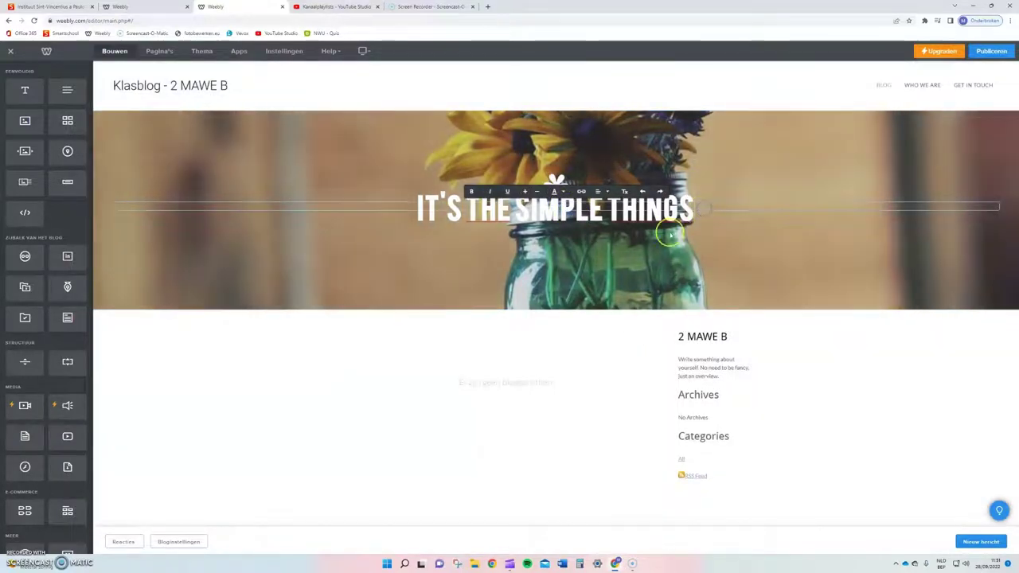
pyautogui.click(582, 221)
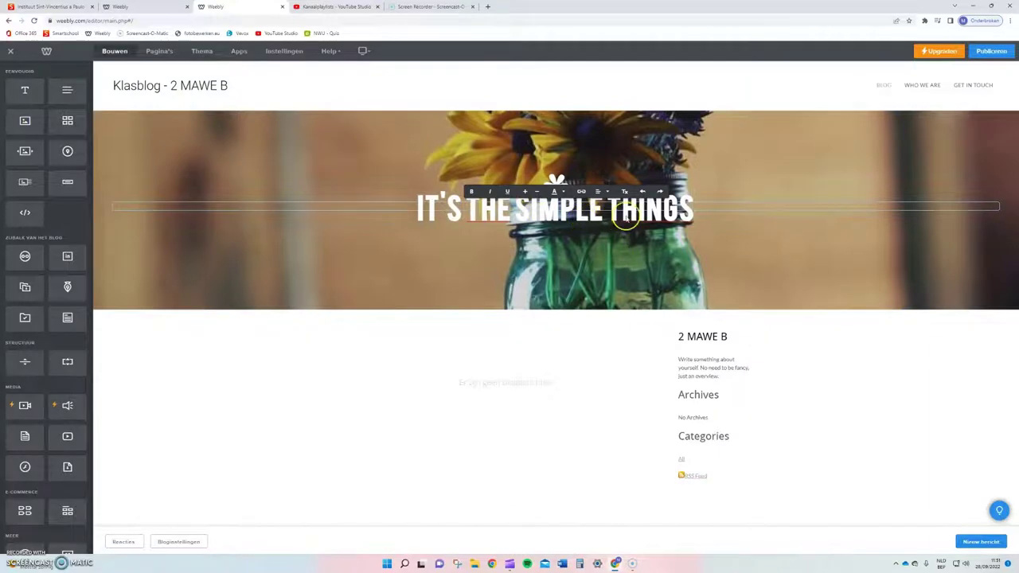
pyautogui.press('BackSpace')
pyautogui.press('BackSpace')
pyautogui.press('BackSpace')
pyautogui.press('BackSpace')
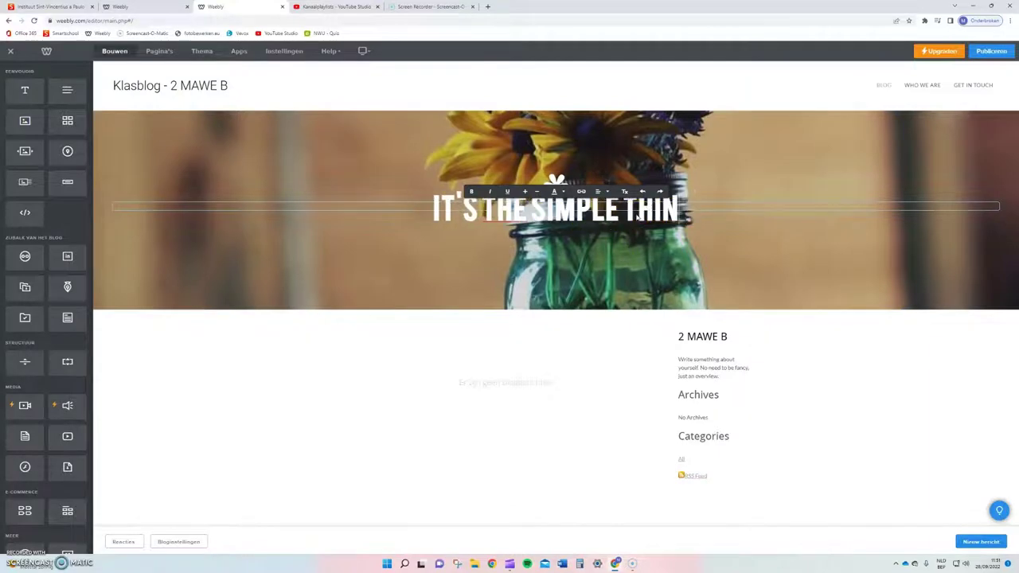
pyautogui.write('INGS')
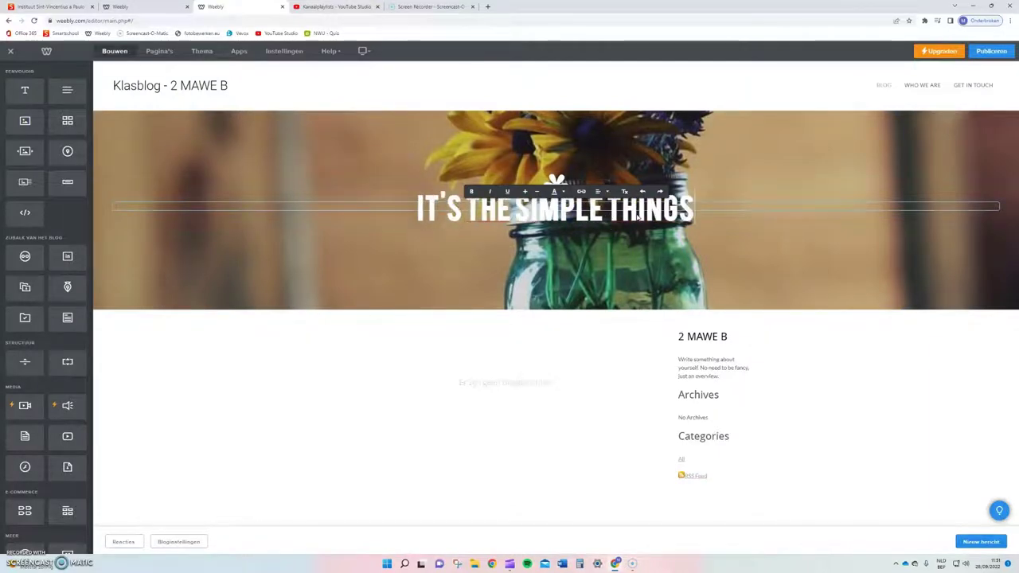
pyautogui.click(731, 211)
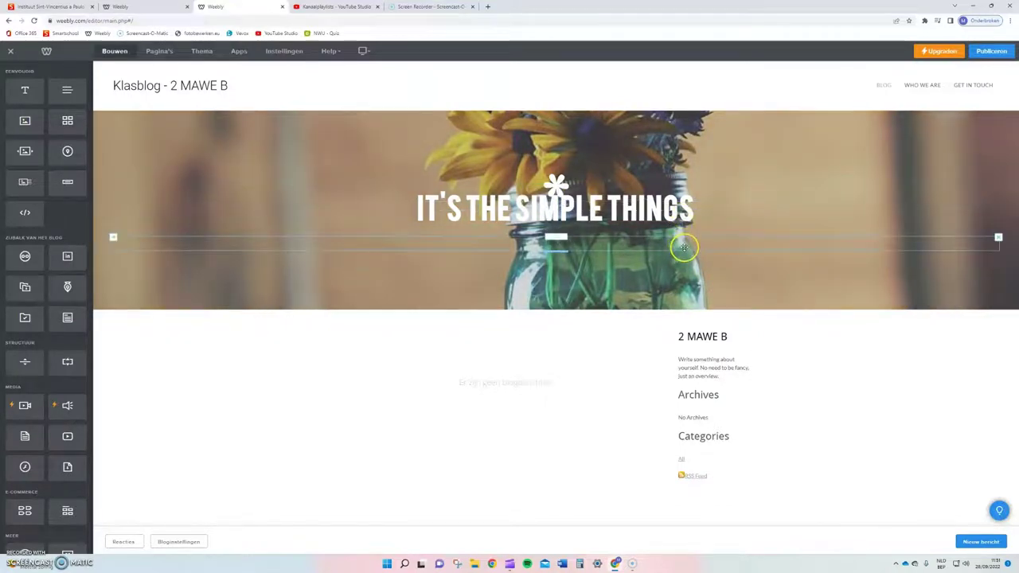
pyautogui.rightClick(579, 247)
pyautogui.click(549, 242)
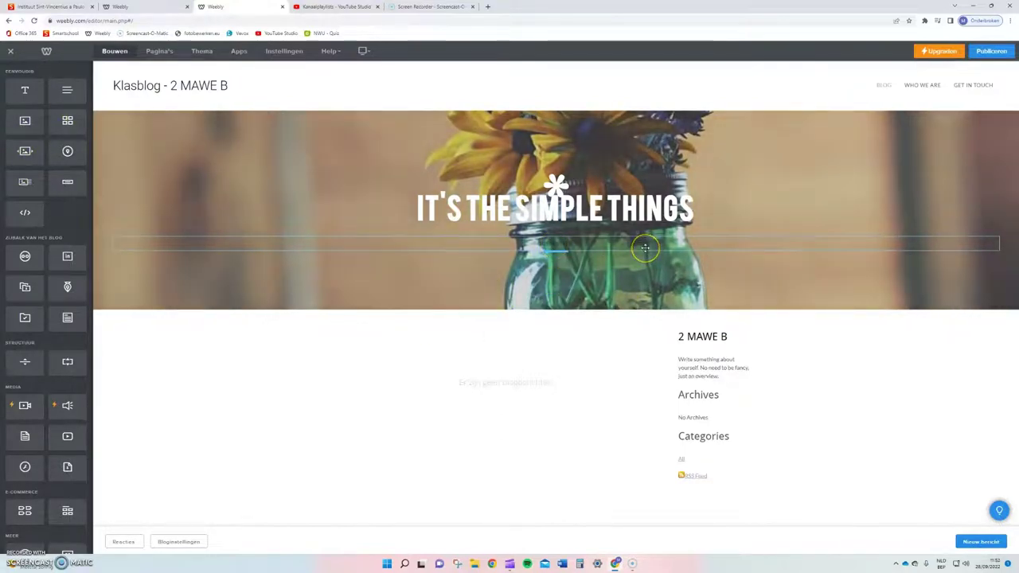
pyautogui.moveTo(645, 249)
pyautogui.mouseDown()
pyautogui.moveTo(437, 296)
pyautogui.moveTo(578, 148)
pyautogui.mouseUp()
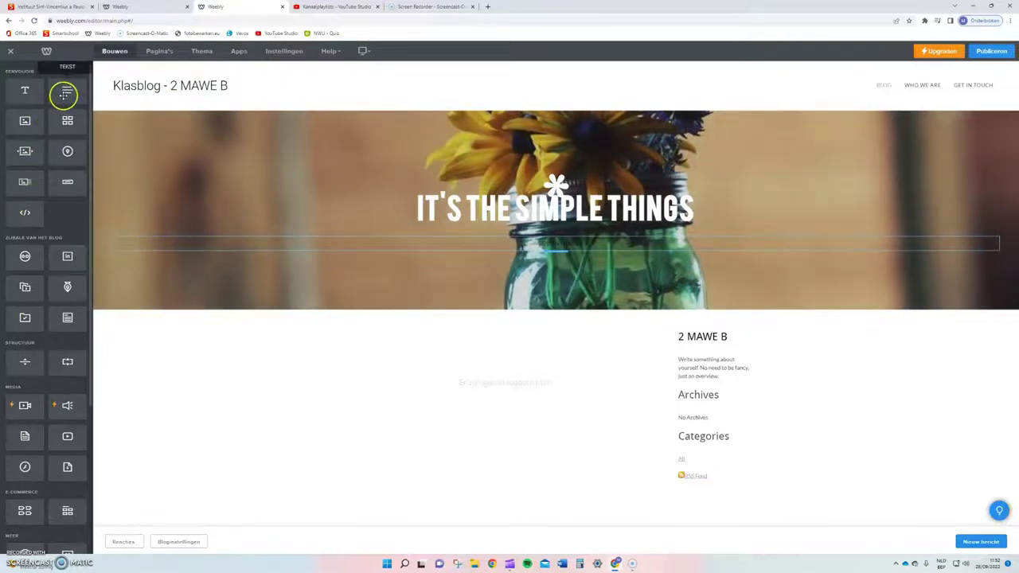
pyautogui.moveTo(23, 123)
pyautogui.mouseDown()
pyautogui.moveTo(353, 227)
pyautogui.moveTo(441, 284)
pyautogui.moveTo(582, 282)
pyautogui.moveTo(563, 170)
pyautogui.moveTo(446, 147)
pyautogui.moveTo(469, 286)
pyautogui.moveTo(596, 182)
pyautogui.moveTo(480, 179)
pyautogui.moveTo(517, 248)
pyautogui.moveTo(581, 164)
pyautogui.moveTo(478, 246)
pyautogui.moveTo(574, 165)
pyautogui.moveTo(637, 307)
pyautogui.moveTo(721, 362)
pyautogui.moveTo(721, 438)
pyautogui.moveTo(716, 342)
pyautogui.moveTo(714, 437)
pyautogui.moveTo(661, 211)
pyautogui.moveTo(647, 228)
pyautogui.moveTo(228, 186)
pyautogui.moveTo(20, 111)
pyautogui.moveTo(18, 129)
pyautogui.mouseUp()
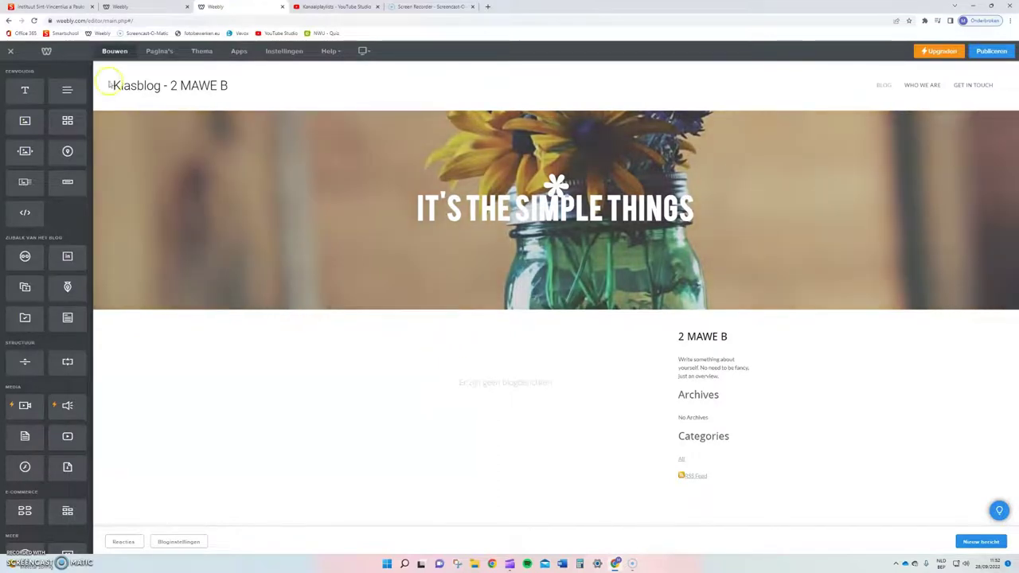
# Open the Who We Are page, select its page name, and return to building its content.
pyautogui.click(150, 56)
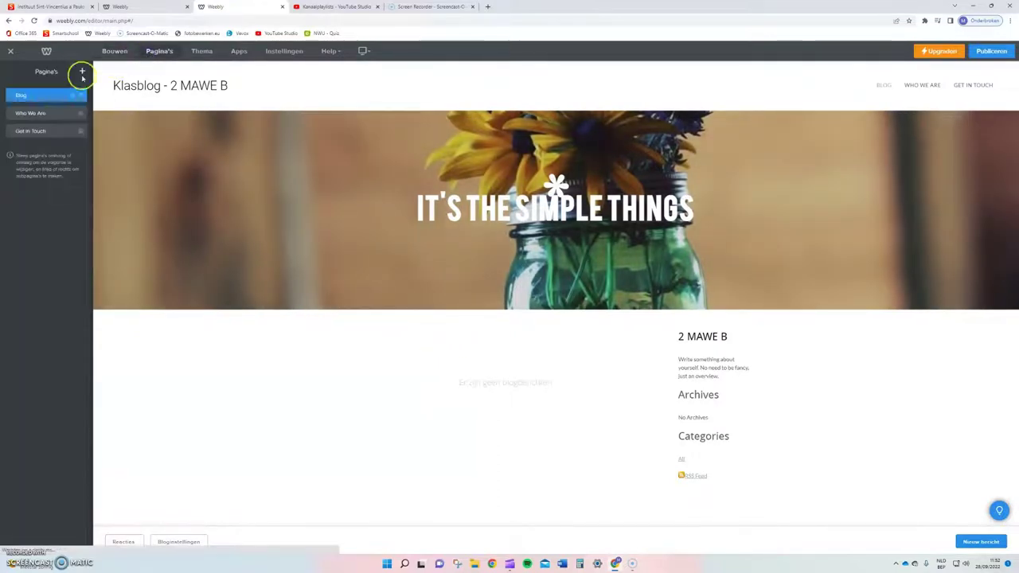
pyautogui.click(36, 113)
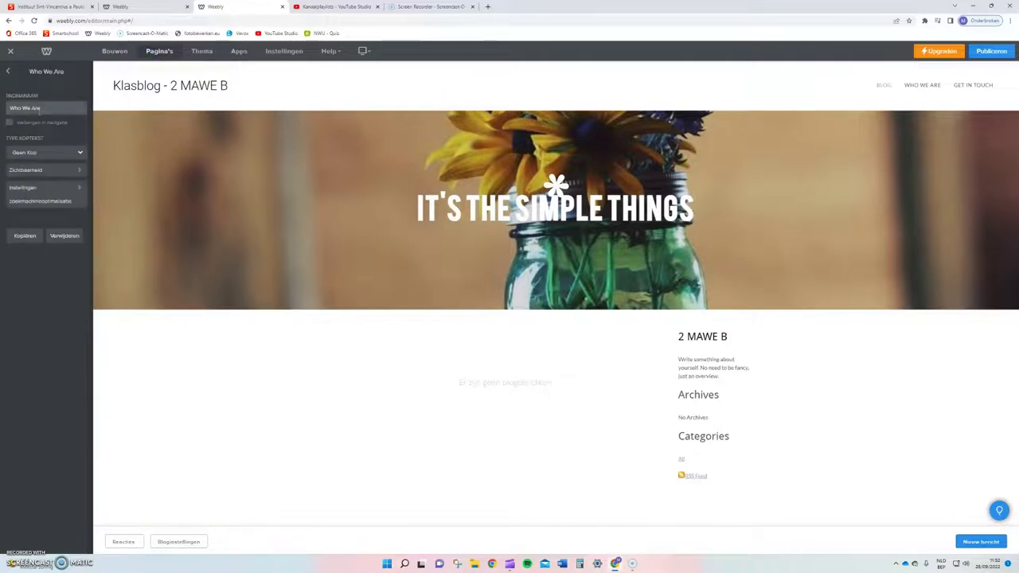
pyautogui.click(44, 108)
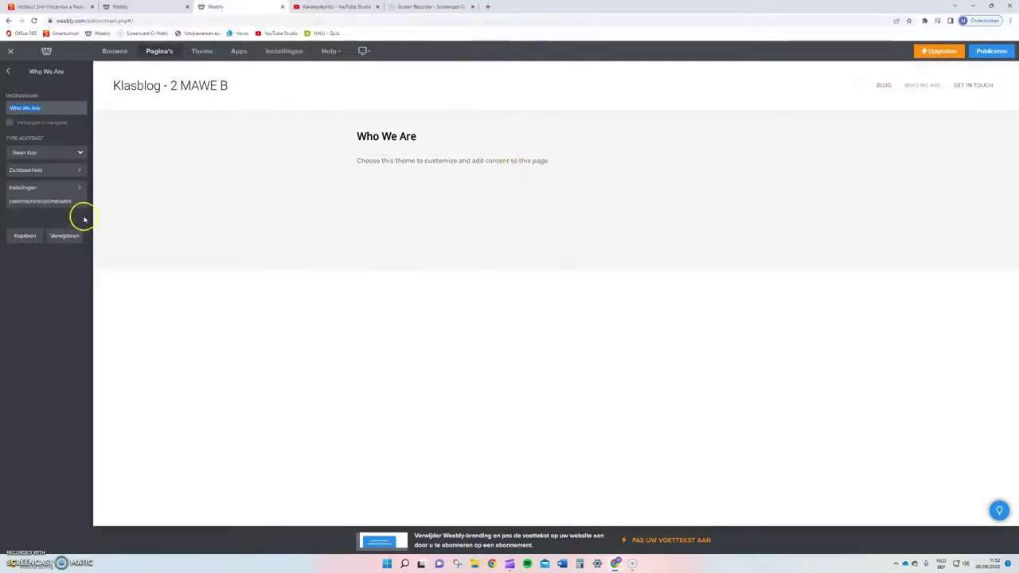
pyautogui.click(116, 52)
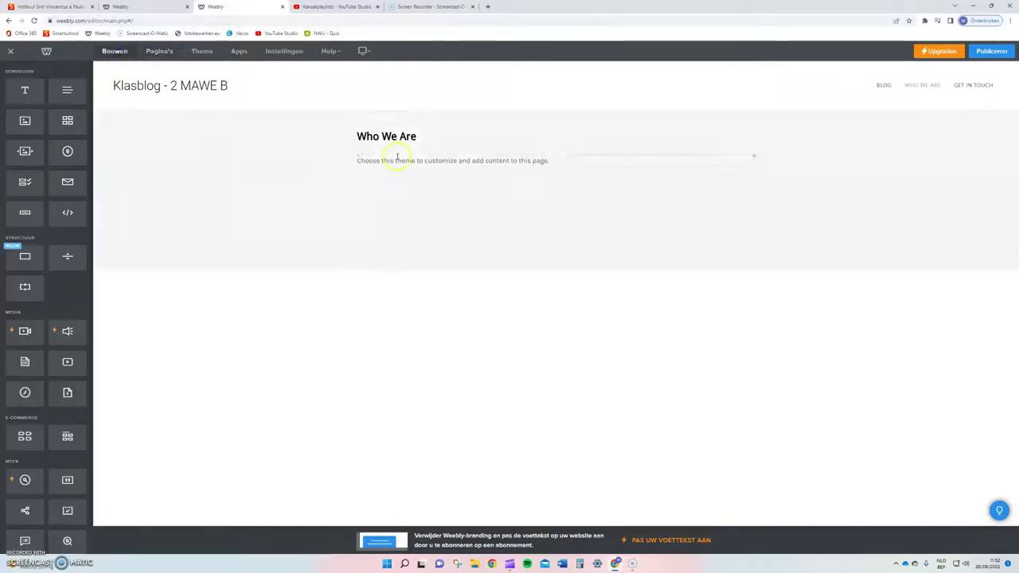
# Add an image element and a YouTube video element below the text on the Who We Are page.
pyautogui.moveTo(25, 120); pyautogui.dragTo(417, 285)
pyautogui.click(506, 332)
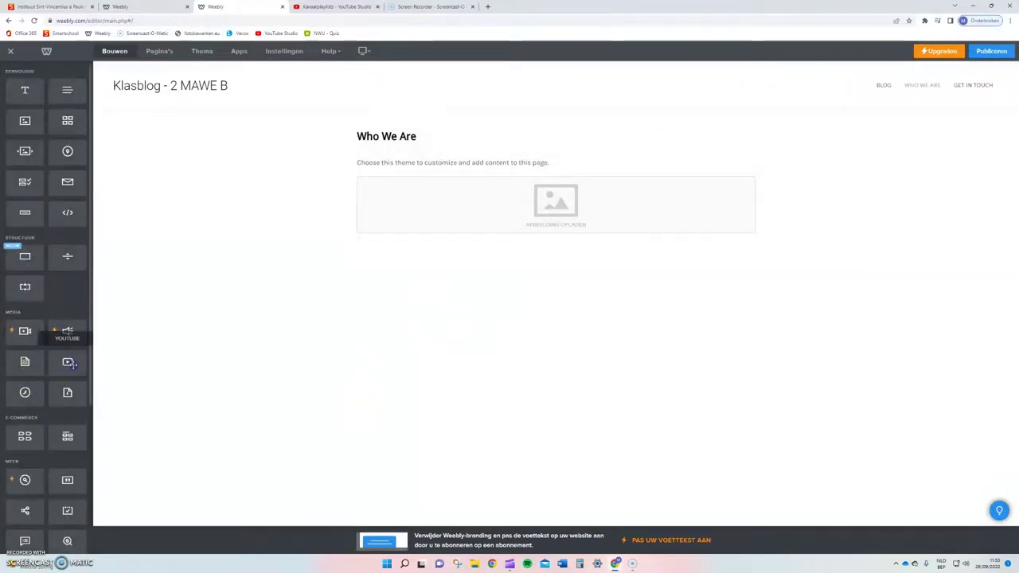
pyautogui.moveTo(68, 362); pyautogui.dragTo(478, 298)
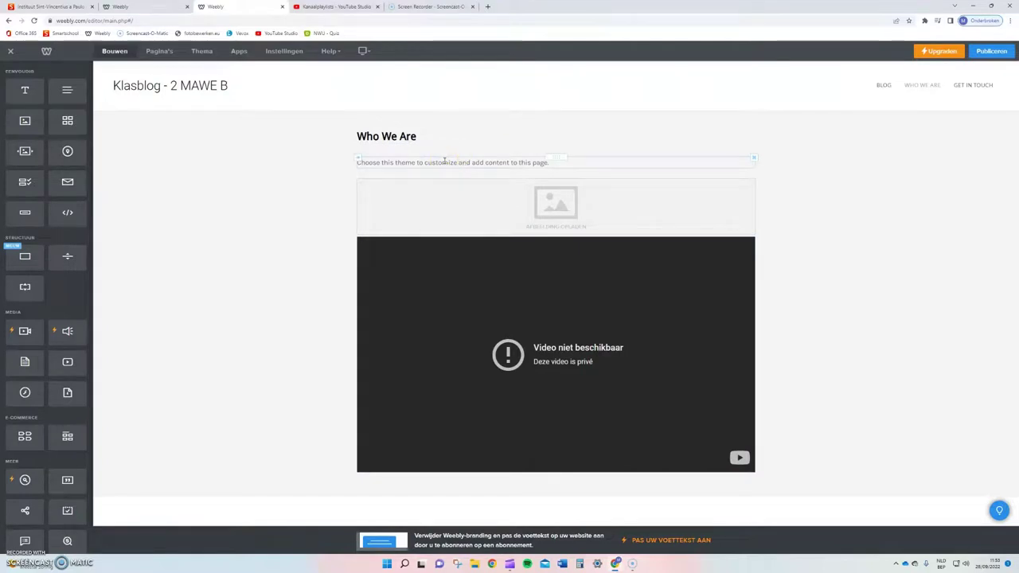
pyautogui.click(386, 136)
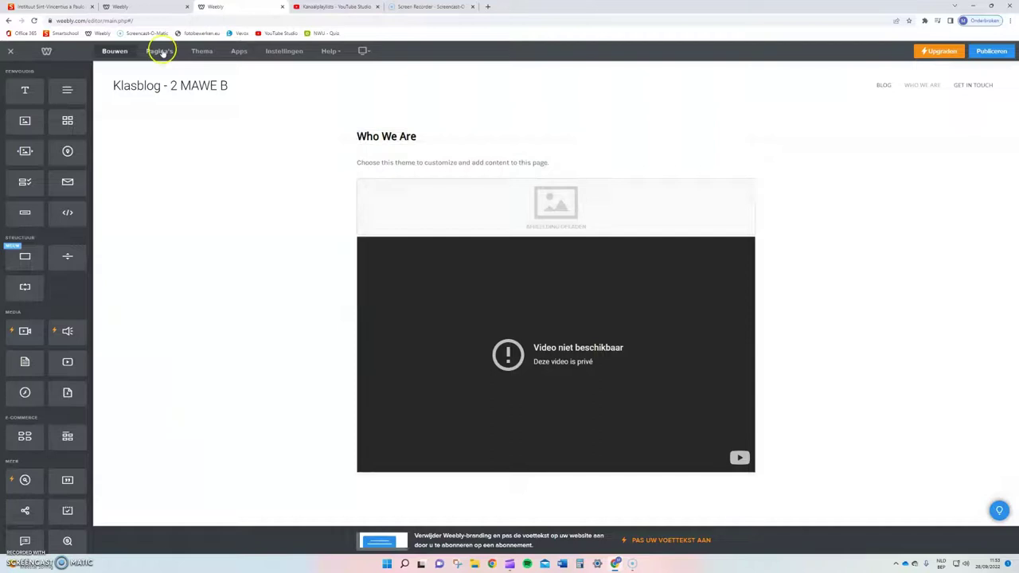
# Delete the Get In Touch page from the site and confirm the removal.
pyautogui.click(160, 51)
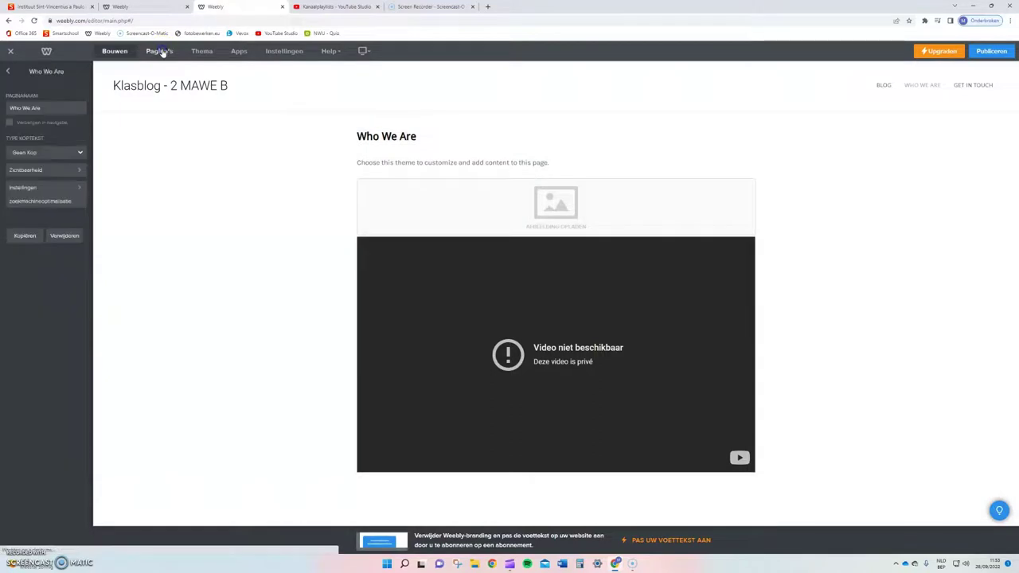
pyautogui.click(8, 73)
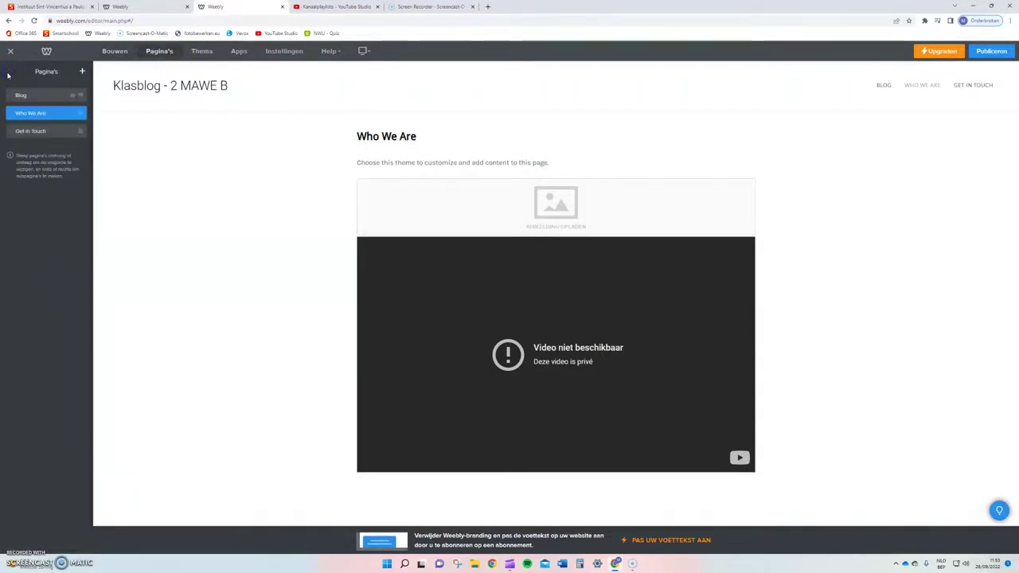
pyautogui.click(35, 132)
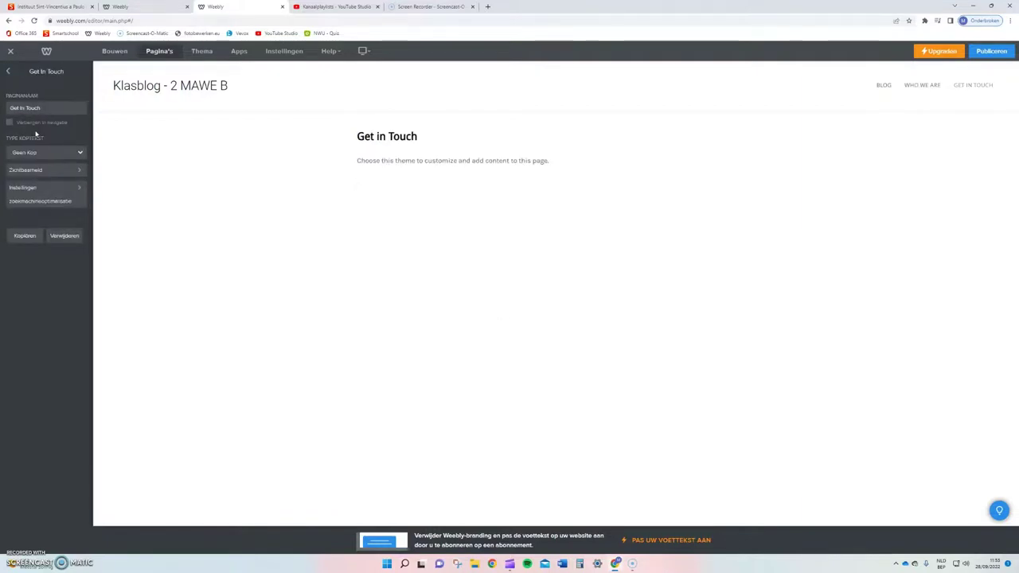
pyautogui.click(64, 237)
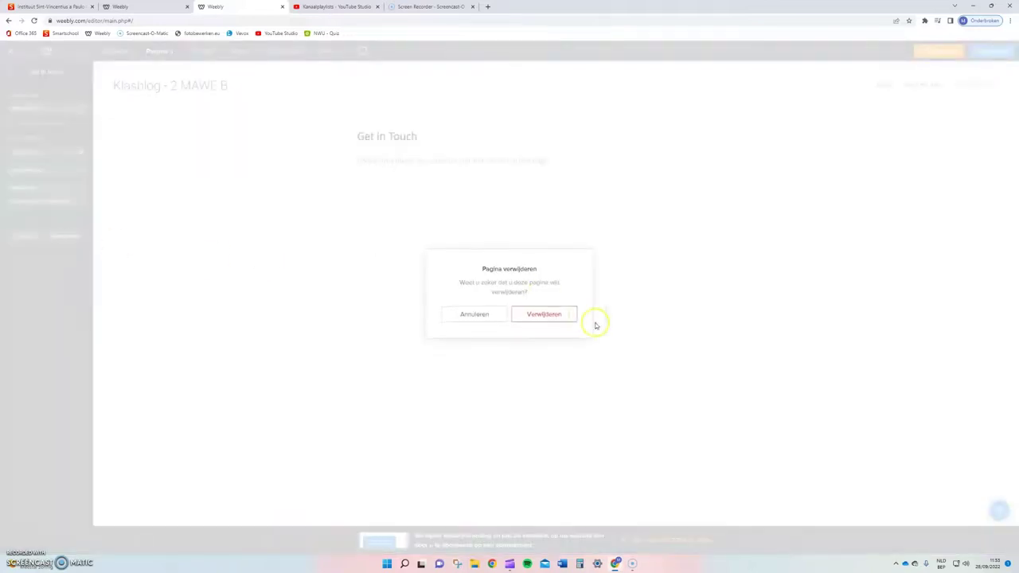
pyautogui.click(557, 314)
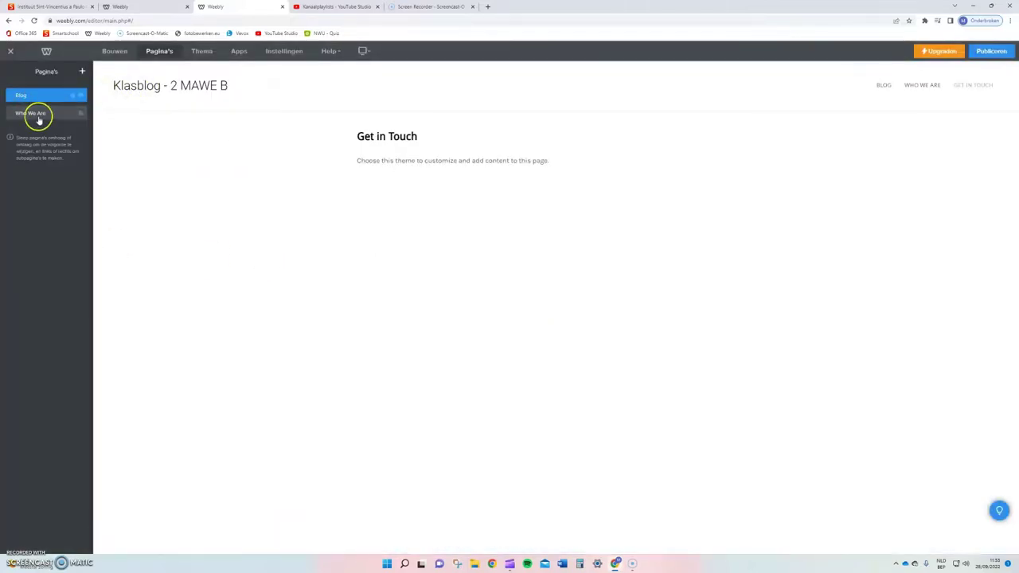
# View the Blog page and open the settings of the Who We Are page.
pyautogui.click(36, 104)
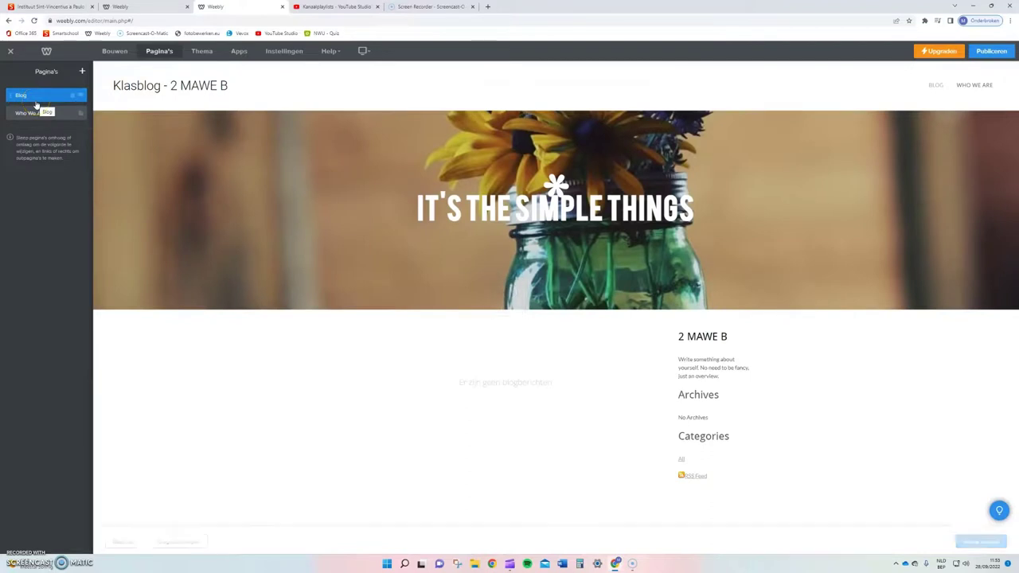
pyautogui.click(34, 113)
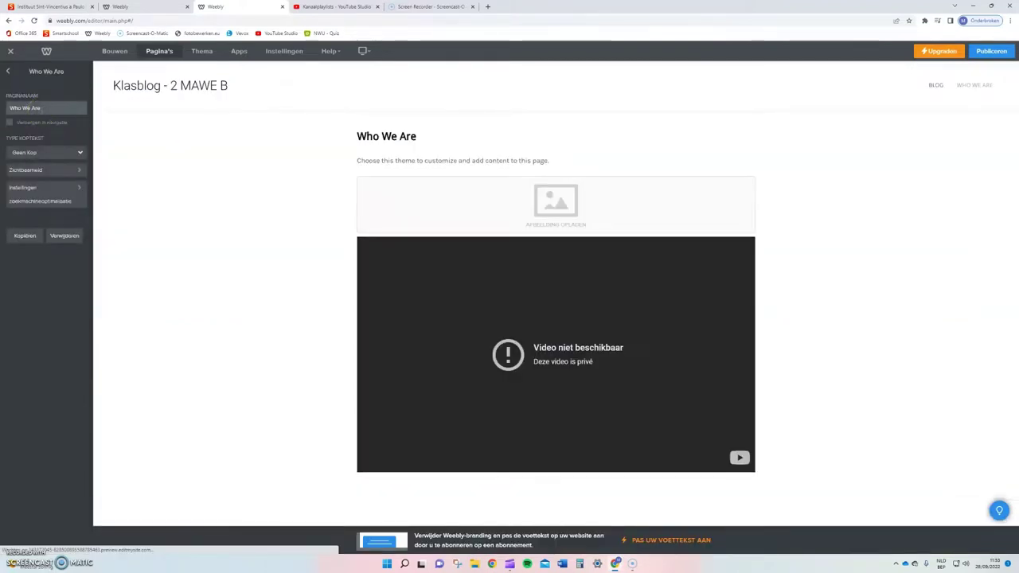
# Switch from the Who We Are page settings to the Blog page and return to building its content.
pyautogui.click(7, 72)
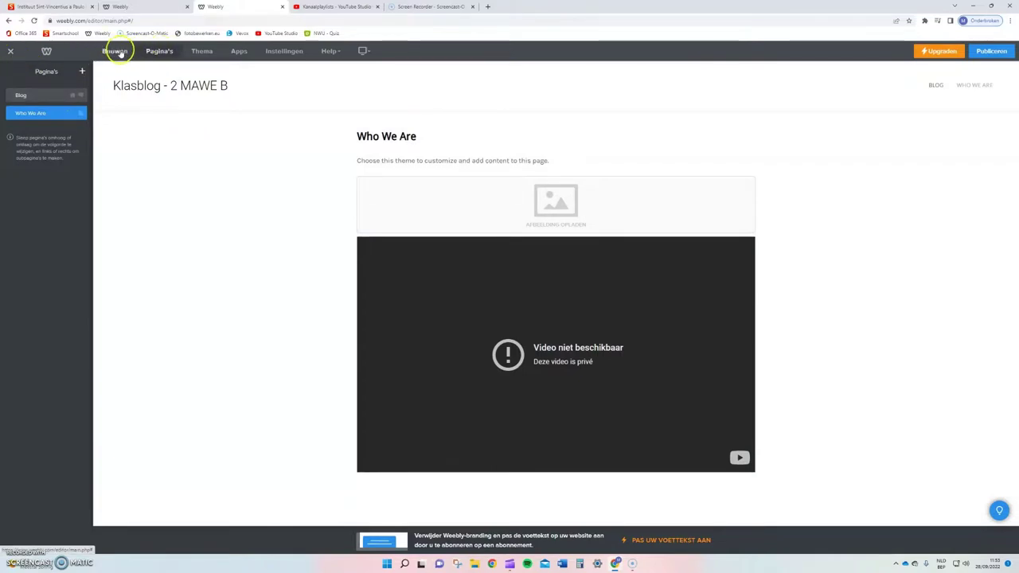
pyautogui.click(35, 102)
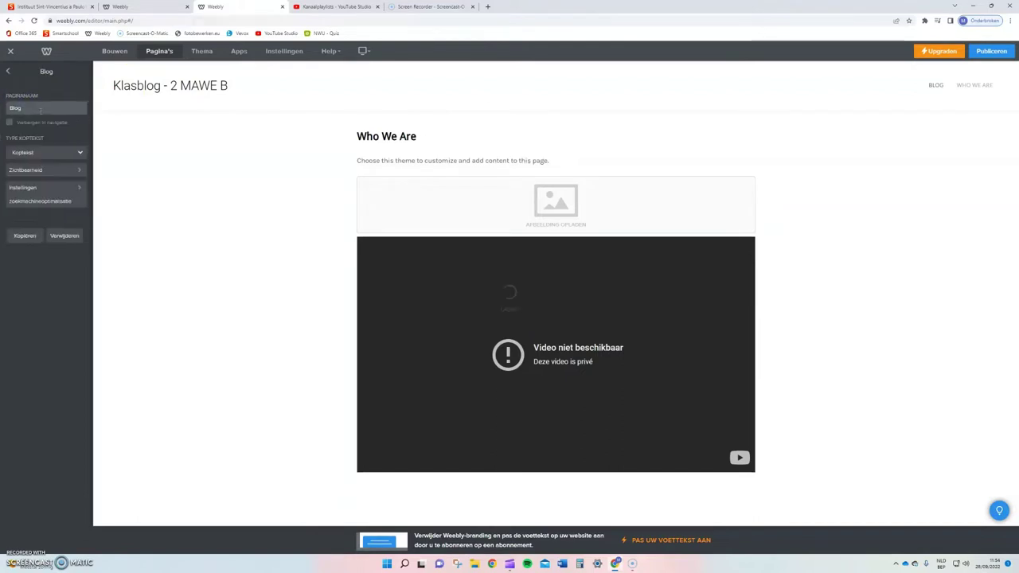
pyautogui.click(8, 73)
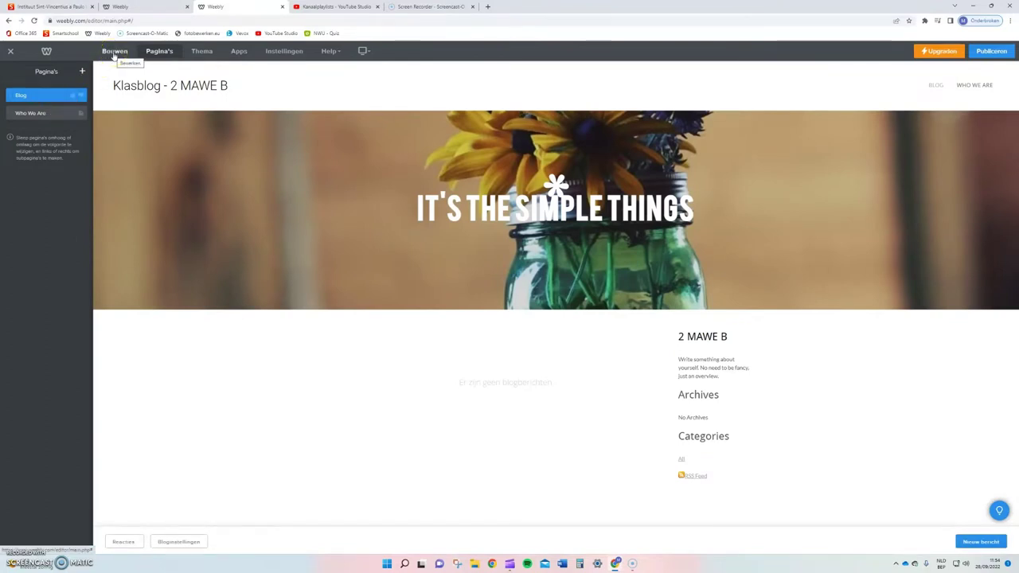
pyautogui.click(114, 52)
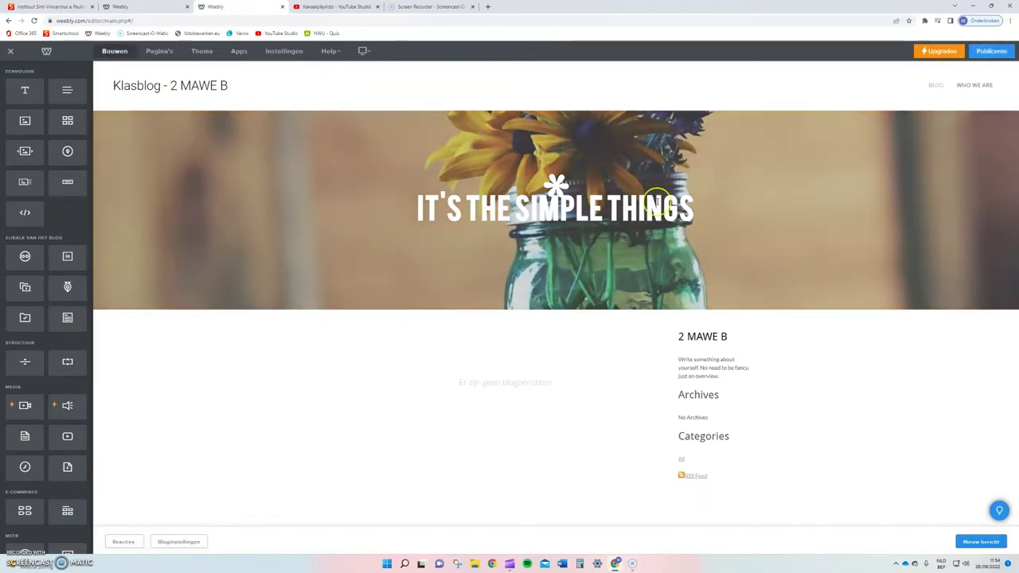
# Publish the class blog website and open its live address, 2maweb.weebly.com.
pyautogui.click(992, 51)
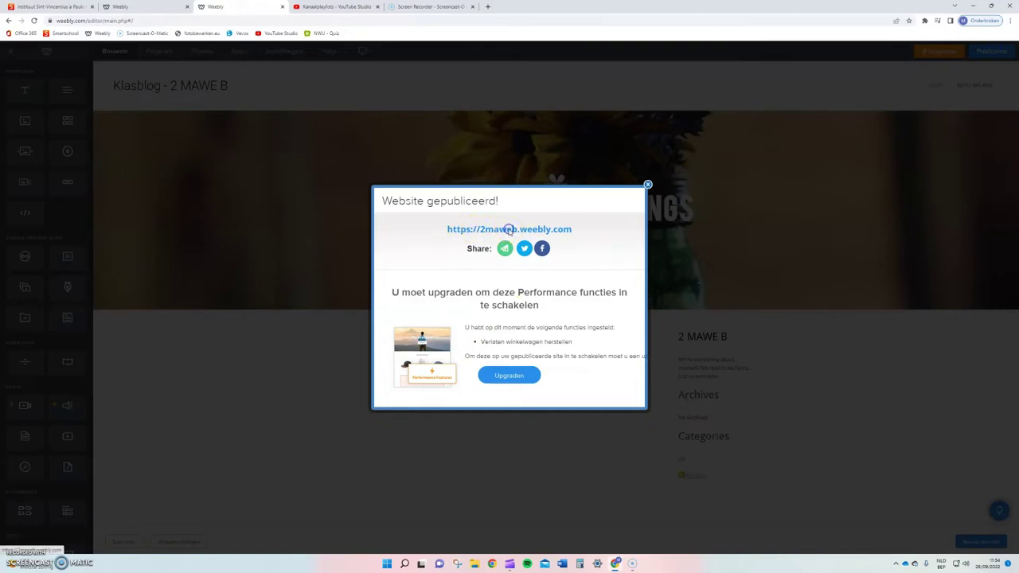
pyautogui.click(509, 229)
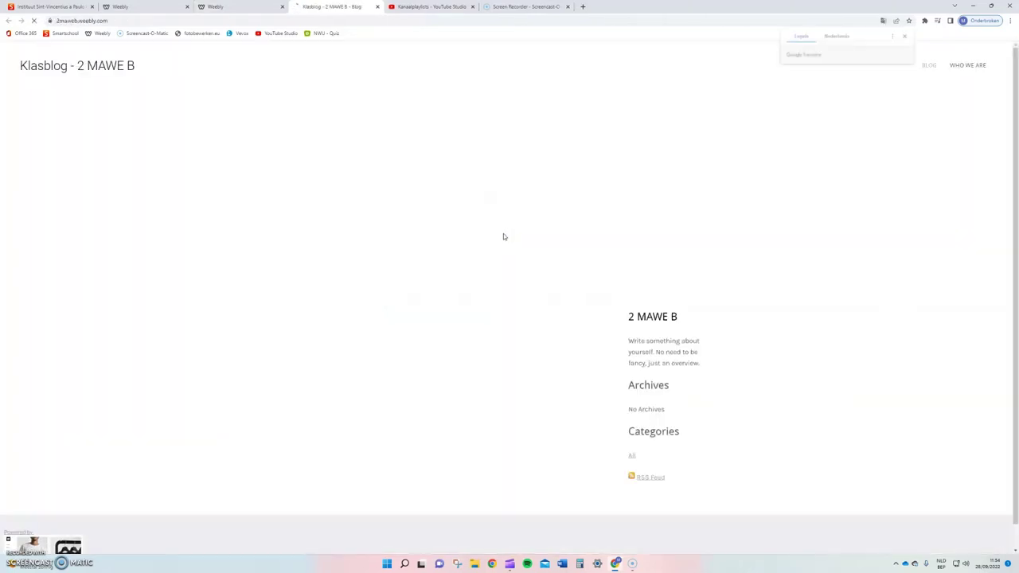